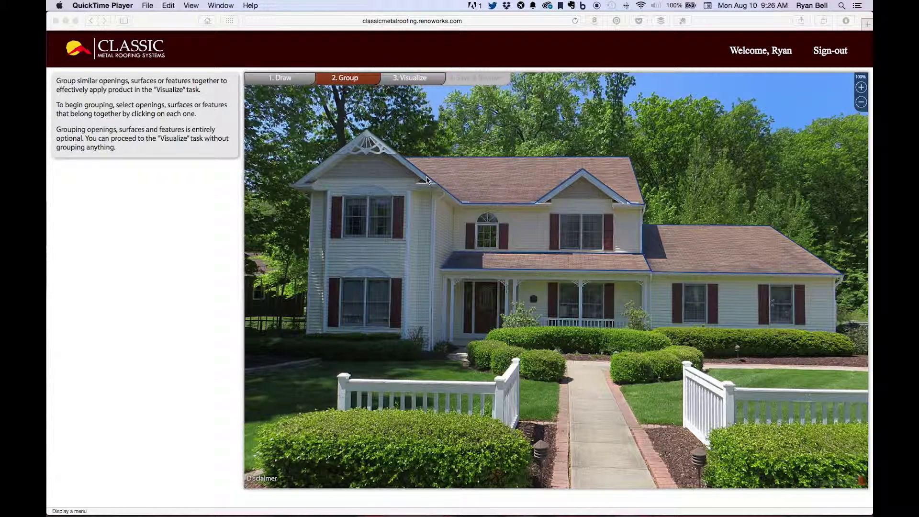
Go to the Visualize stage and toggle the area outlines, leaving them shown on the house photo.
{"action": "left_click", "coordinate": [411, 80]}
{"action": "left_click", "coordinate": [410, 80]}
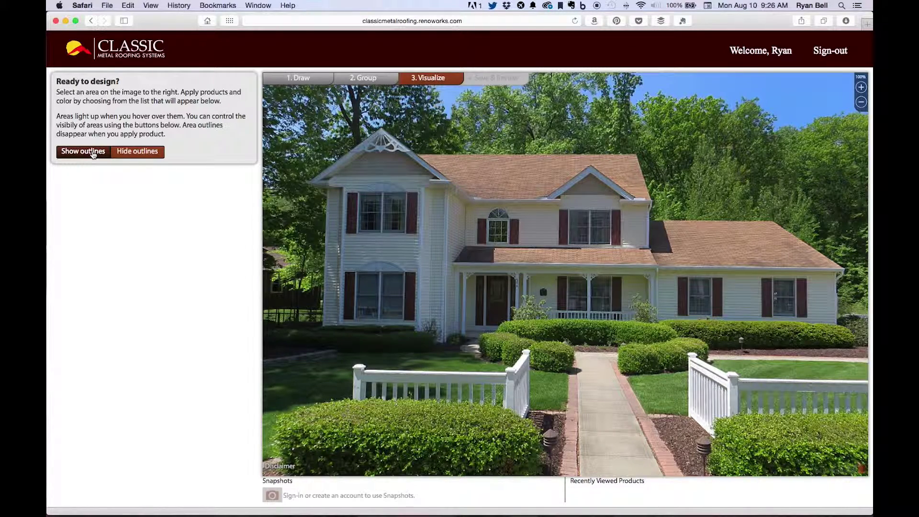
{"action": "left_click", "coordinate": [94, 153]}
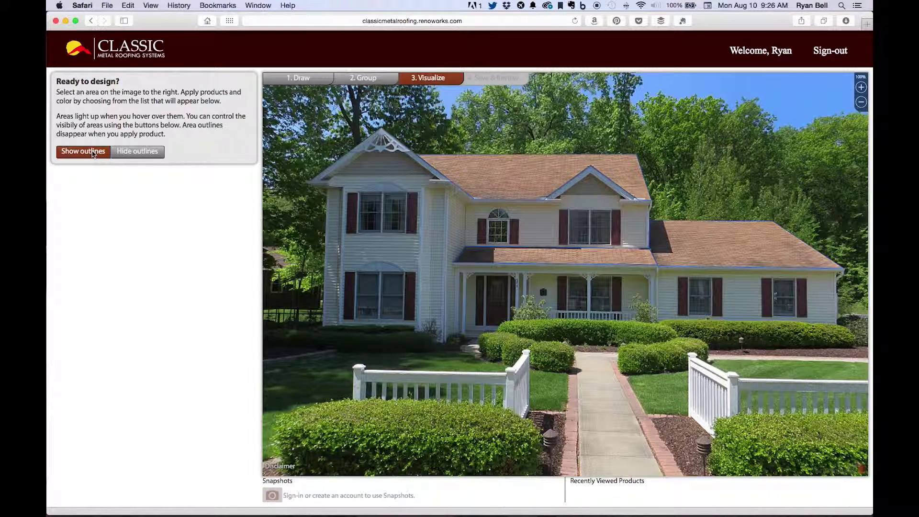
{"action": "left_click", "coordinate": [135, 153]}
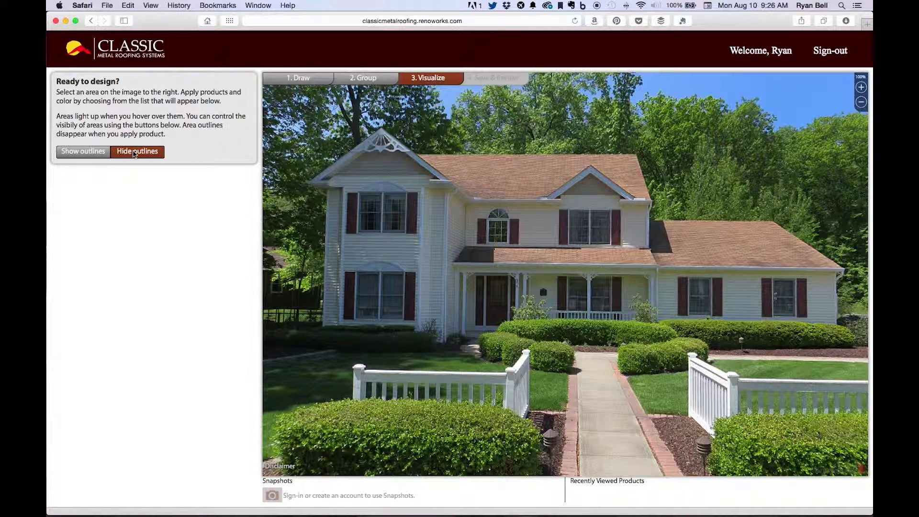
{"action": "left_click", "coordinate": [102, 152]}
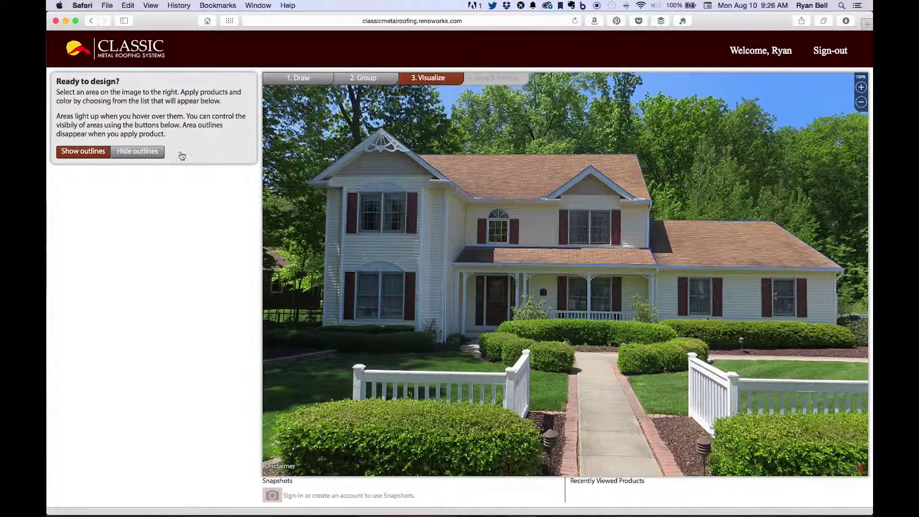
Apply the Rustic Shingle product in Shake Gray to the house's roof areas.
{"action": "left_click", "coordinate": [486, 167]}
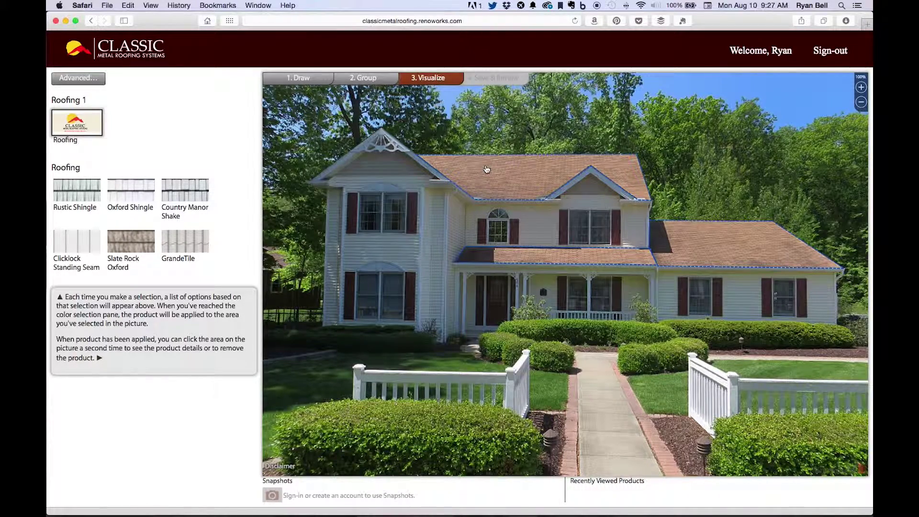
{"action": "left_click", "coordinate": [83, 189]}
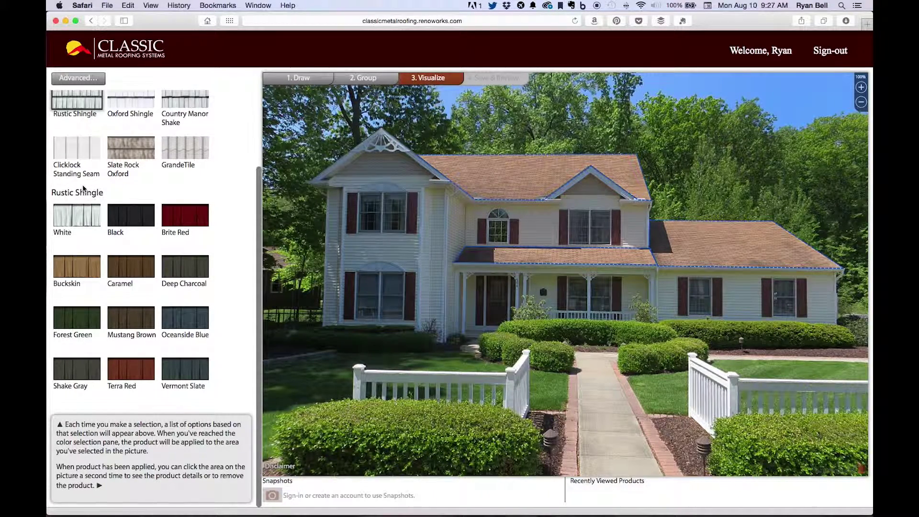
{"action": "left_click", "coordinate": [81, 365]}
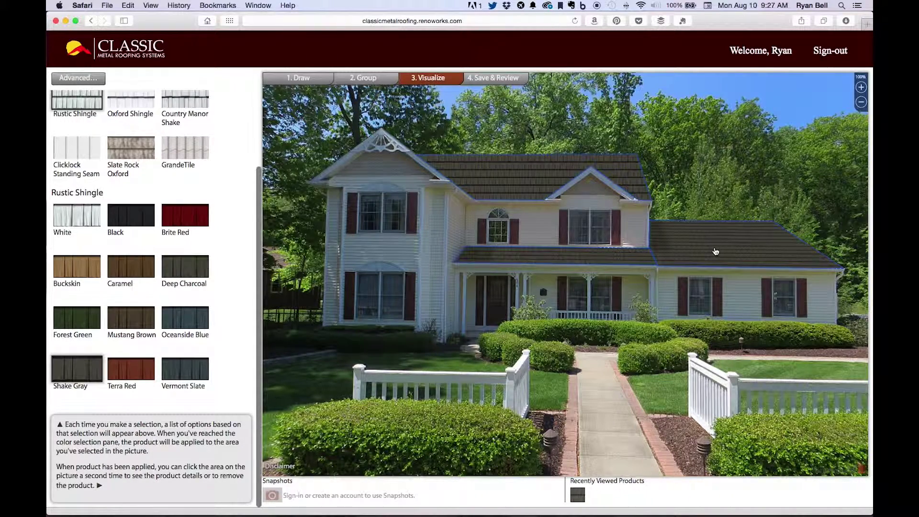
Set the upper roof's perspective in the Draw stage by fitting the rectangle's corners to its ridge and eave lines.
{"action": "left_click", "coordinate": [298, 78]}
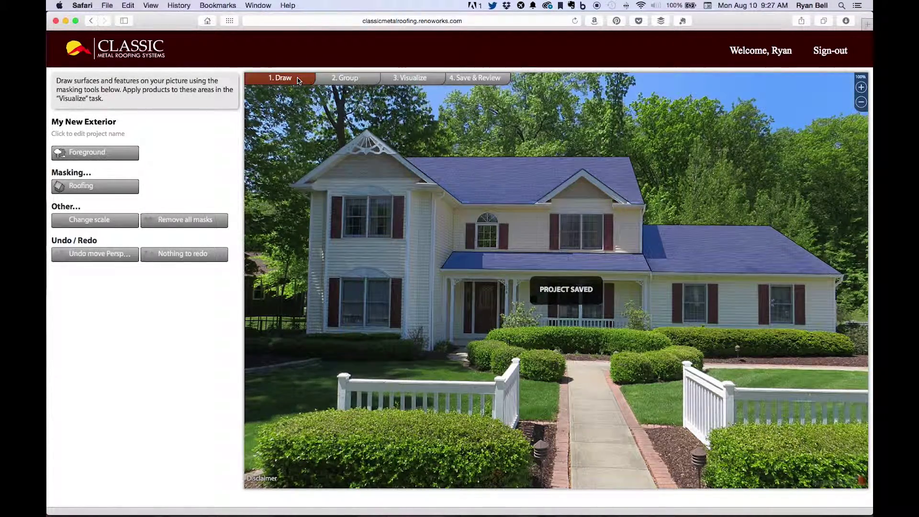
{"action": "left_click", "coordinate": [540, 164]}
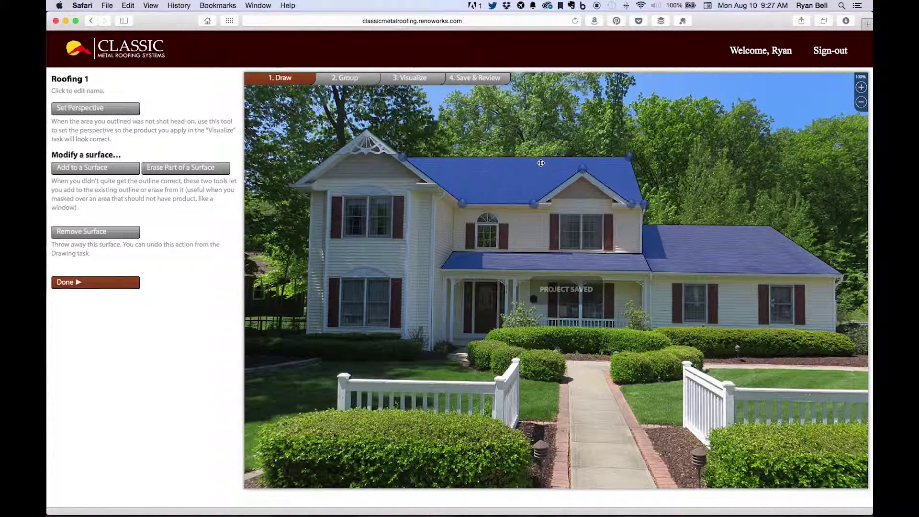
{"action": "left_click", "coordinate": [91, 112]}
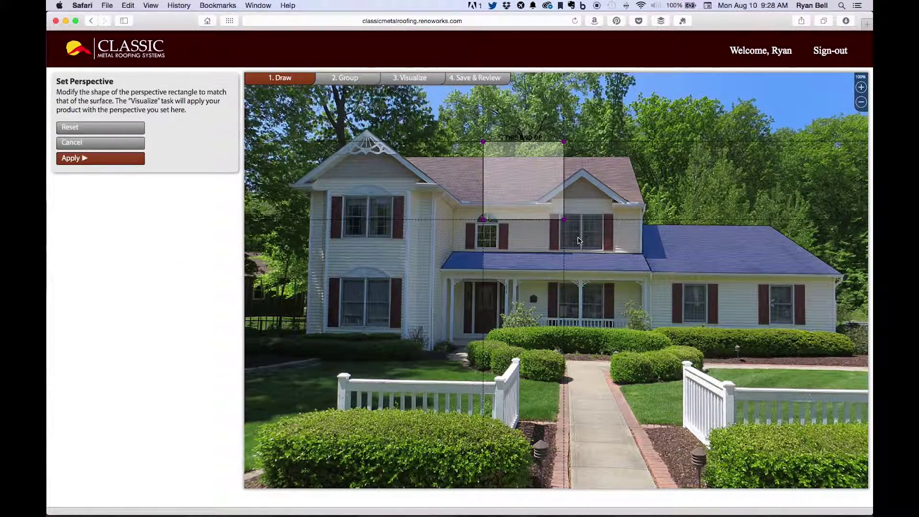
{"action": "left_click_drag", "start_coordinate": [483, 141], "coordinate": [405, 157]}
{"action": "left_click_drag", "start_coordinate": [564, 141], "coordinate": [631, 157]}
{"action": "left_click_drag", "start_coordinate": [563, 219], "coordinate": [642, 203]}
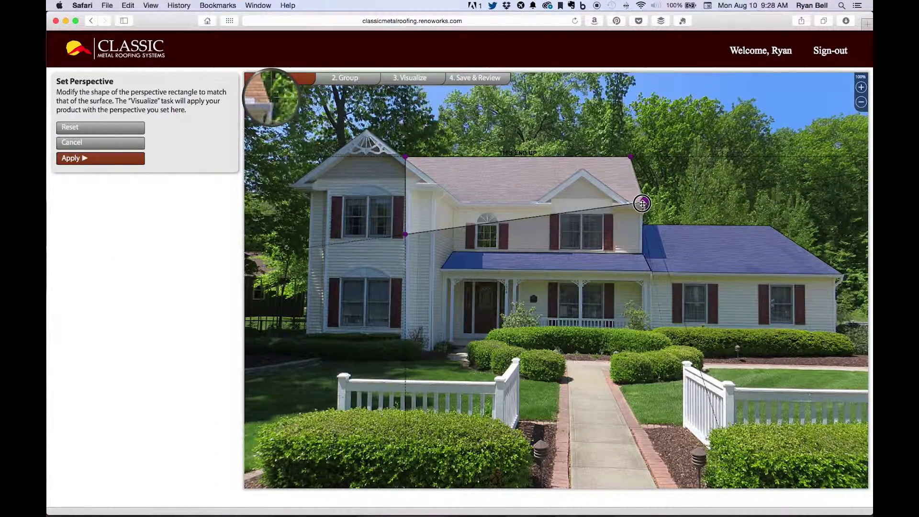
{"action": "left_click_drag", "start_coordinate": [405, 234], "coordinate": [385, 202]}
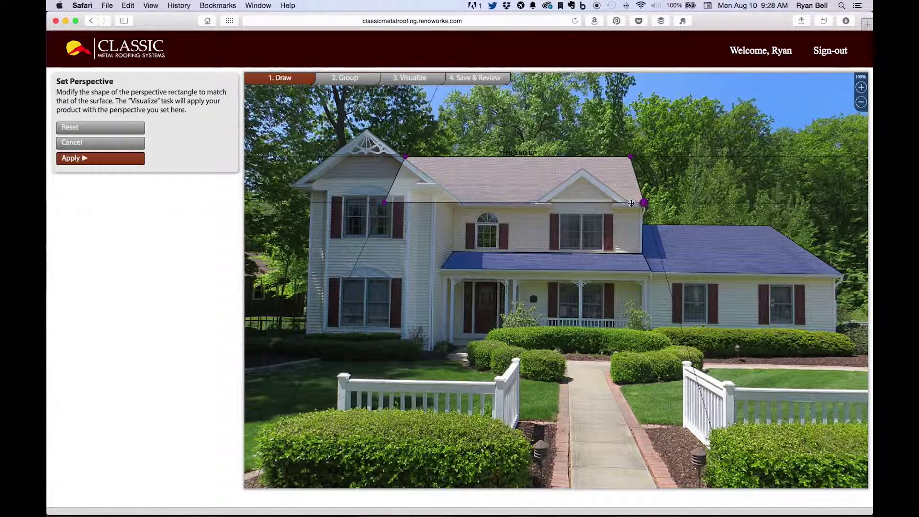
{"action": "left_click", "coordinate": [120, 160]}
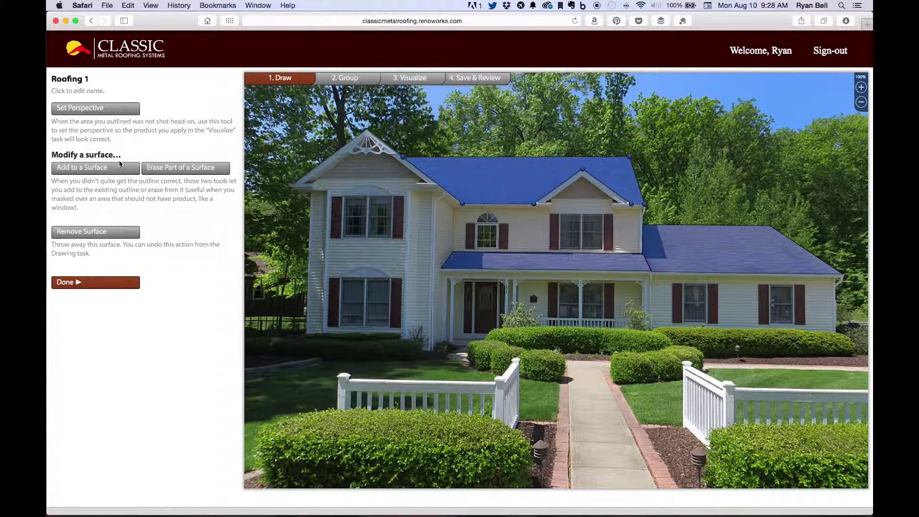
Stretch the lower roof's perspective rectangle across the porch and garage roofs, apply it, and view the result in Visualize.
{"action": "left_click", "coordinate": [623, 266]}
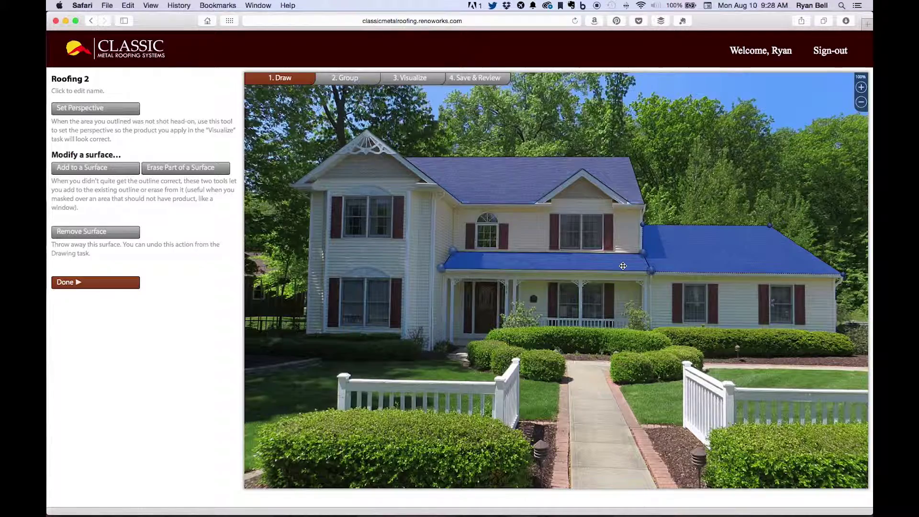
{"action": "left_click", "coordinate": [83, 111]}
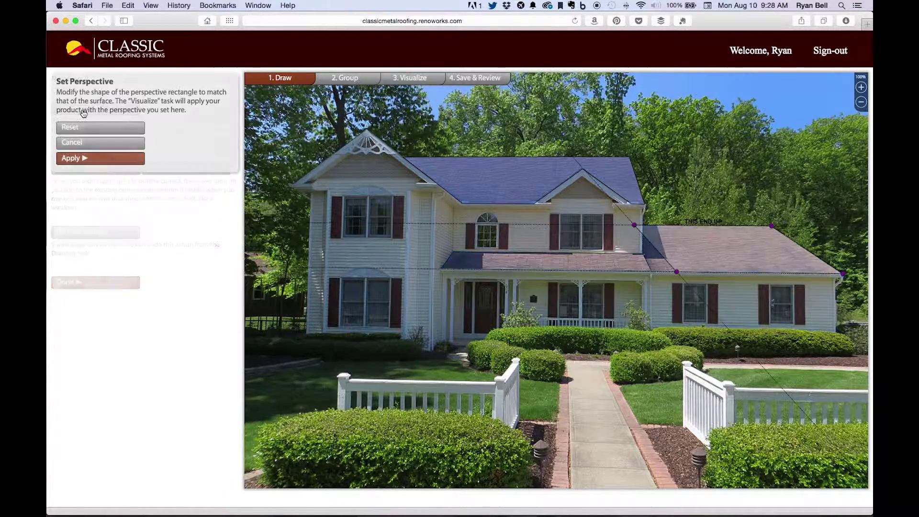
{"action": "left_click_drag", "start_coordinate": [676, 271], "coordinate": [434, 269]}
{"action": "mouse_move", "coordinate": [634, 225]}
{"action": "left_mouse_down"}
{"action": "mouse_move", "coordinate": [452, 221]}
{"action": "mouse_move", "coordinate": [462, 223]}
{"action": "left_mouse_up"}
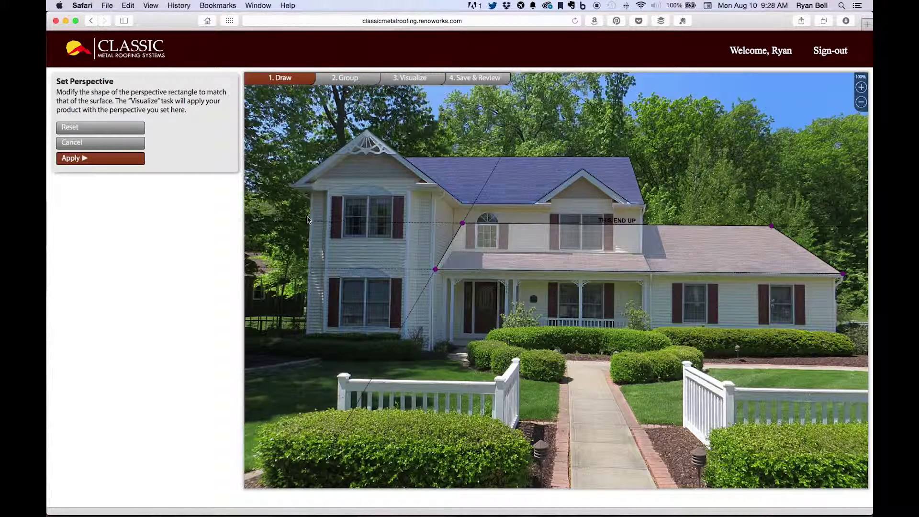
{"action": "left_click", "coordinate": [96, 159]}
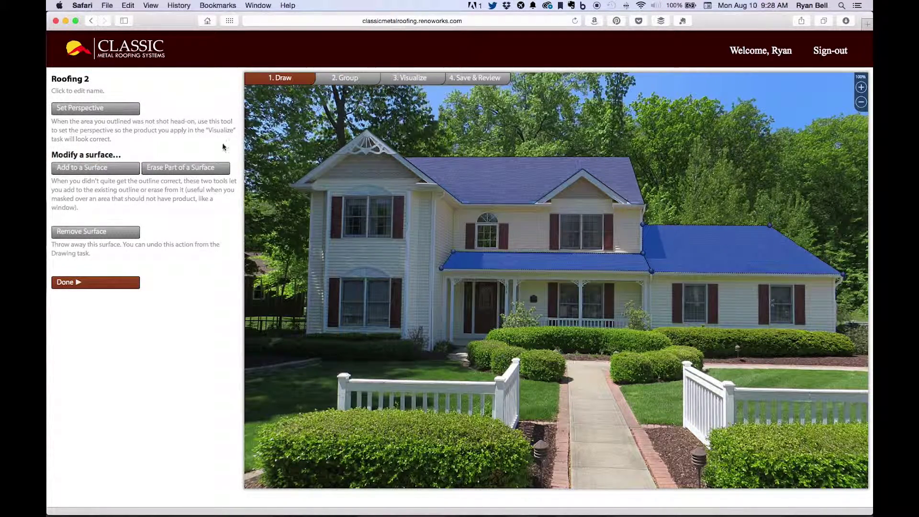
{"action": "left_click", "coordinate": [412, 82]}
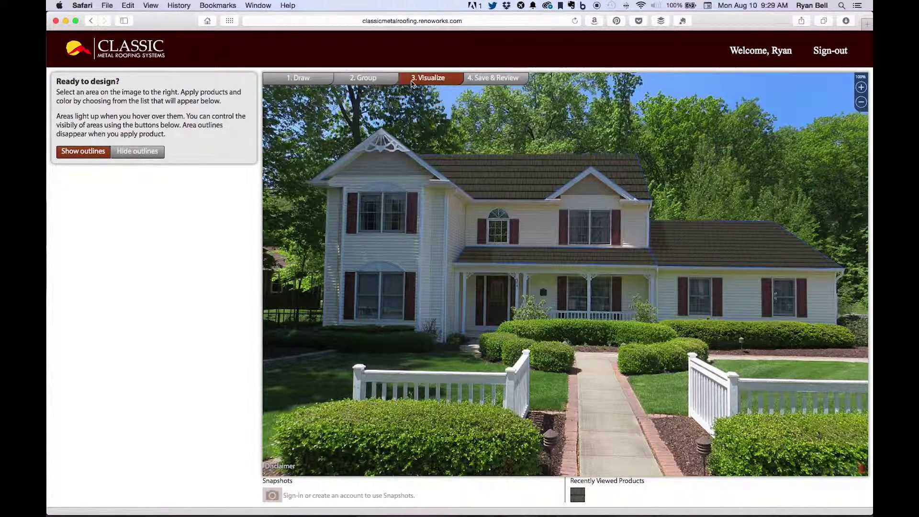
Set the project scale with a vertical measuring line over the front door, with a length of 7 ft 6 in.
{"action": "left_click", "coordinate": [297, 80]}
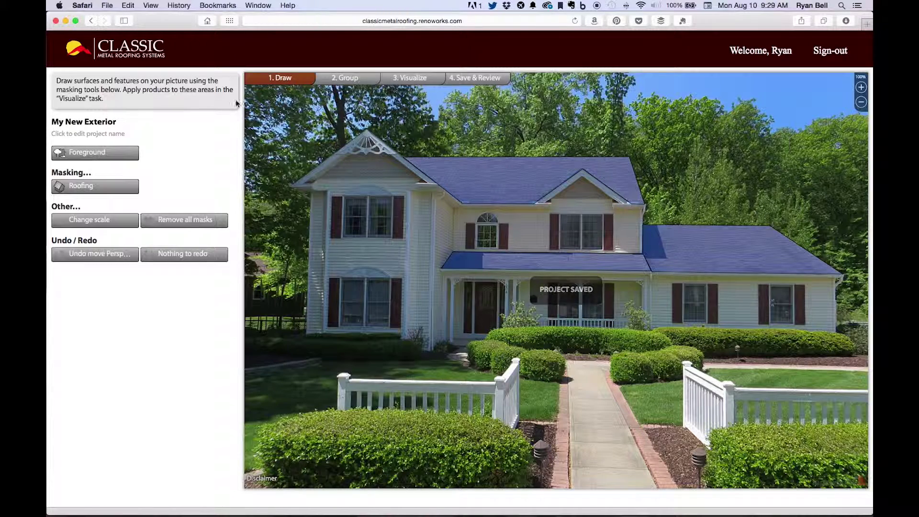
{"action": "left_click", "coordinate": [90, 220]}
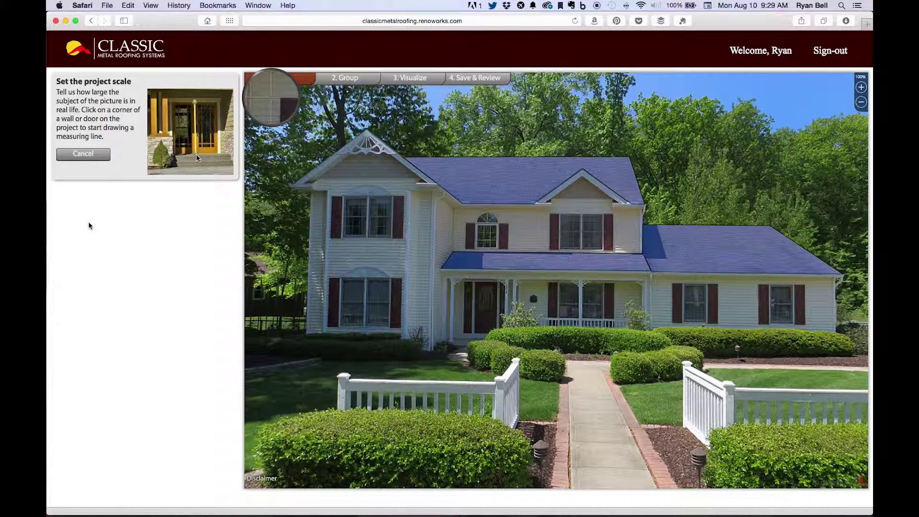
{"action": "left_click", "coordinate": [485, 282]}
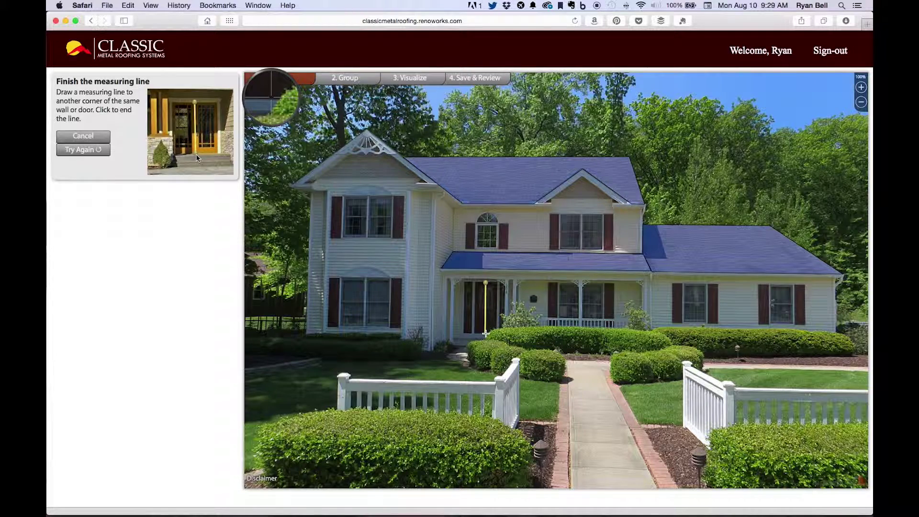
{"action": "left_click", "coordinate": [485, 333]}
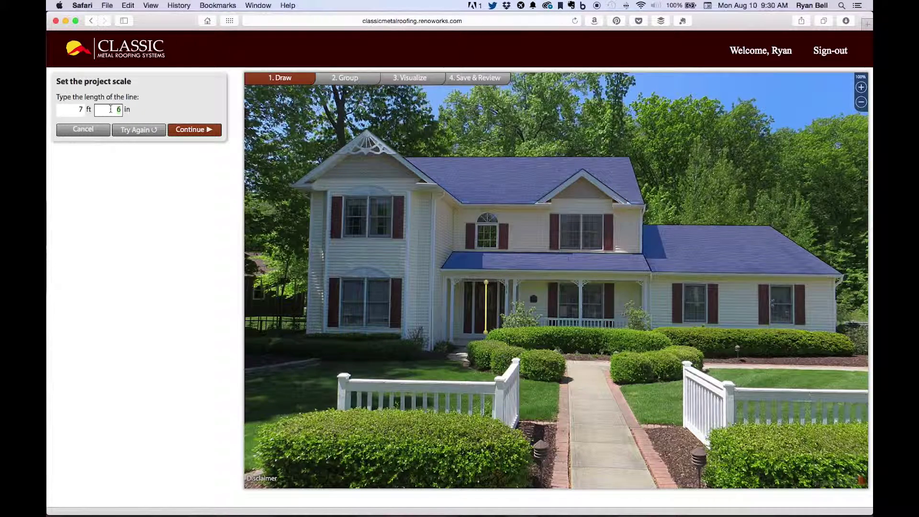
{"action": "left_click", "coordinate": [182, 129]}
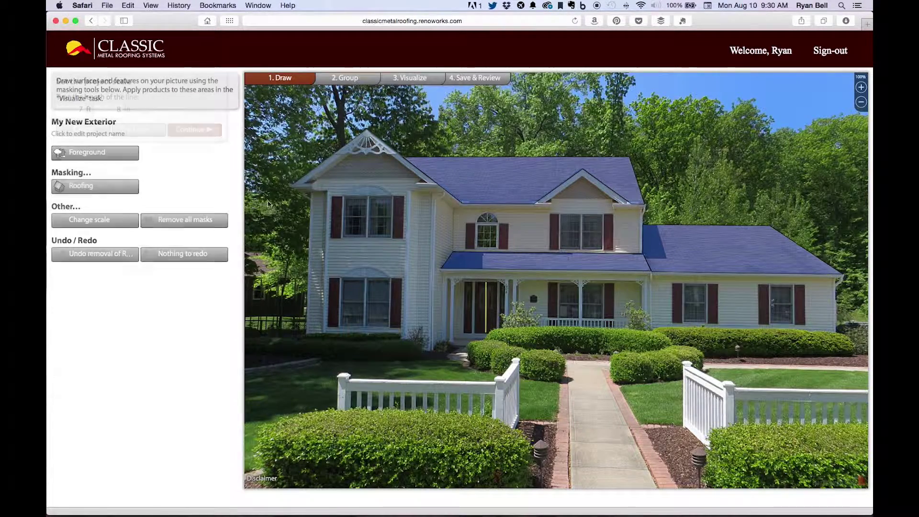
Change the roof's product in the Visualize stage to Country Manor Shake in Mustang Brown.
{"action": "left_click", "coordinate": [414, 80]}
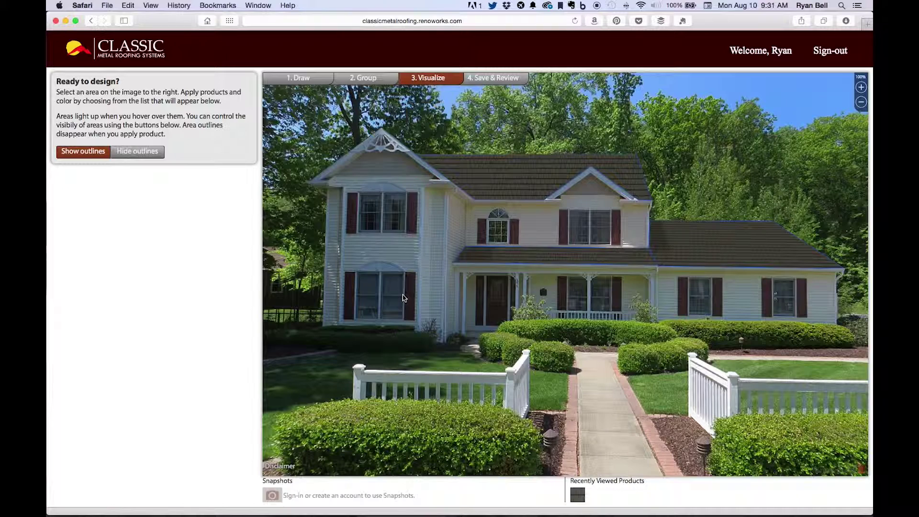
{"action": "left_click", "coordinate": [493, 187]}
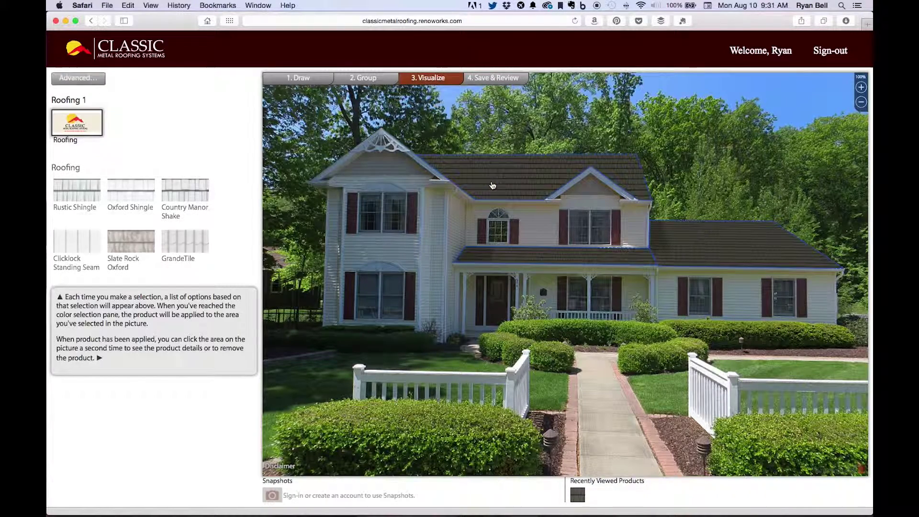
{"action": "left_click", "coordinate": [192, 197]}
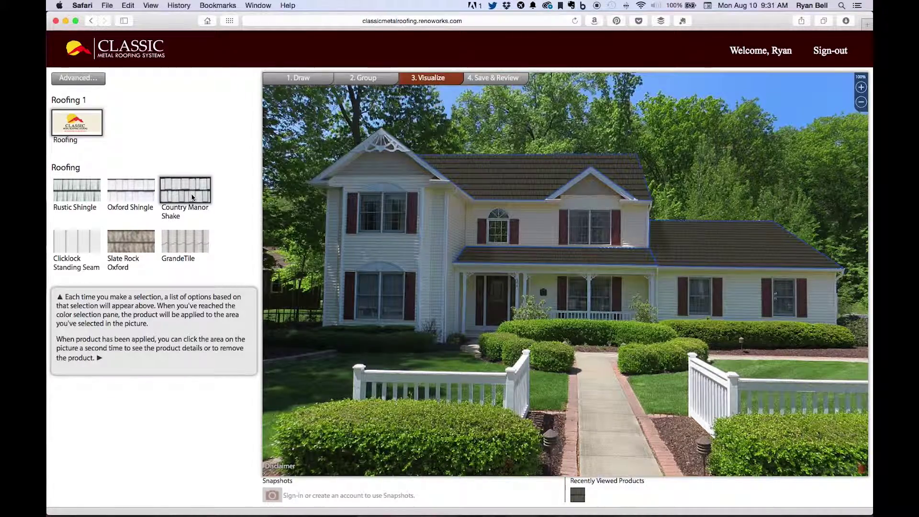
{"action": "left_click", "coordinate": [129, 319]}
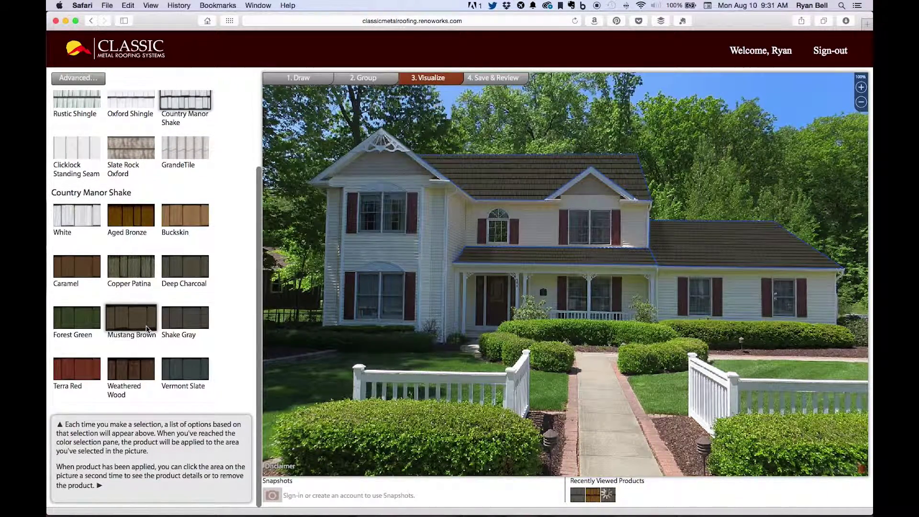